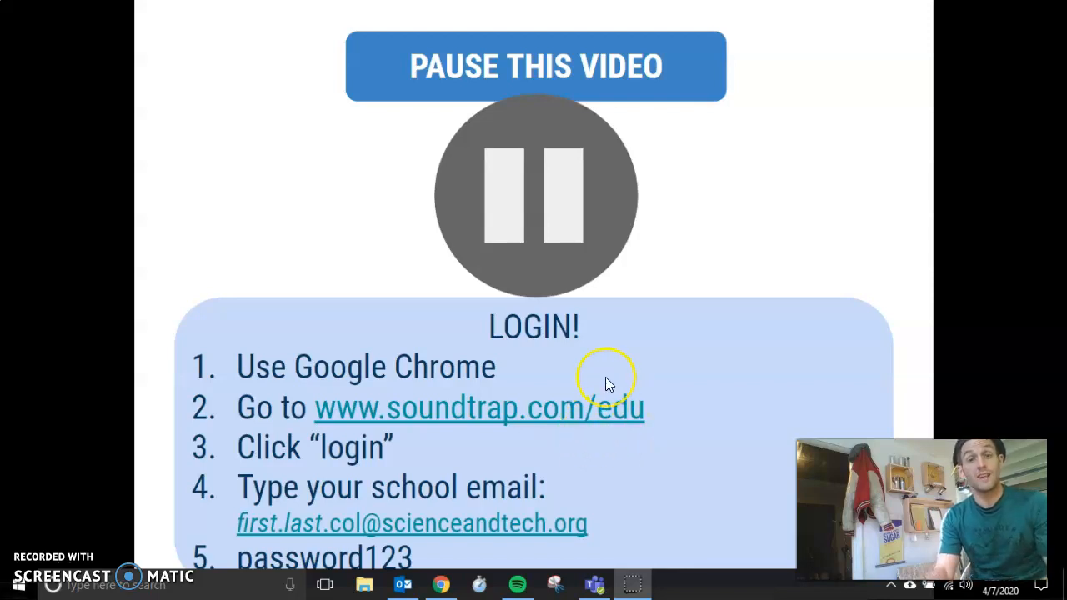
{"action": "left_click", "coordinate": [606, 379]}
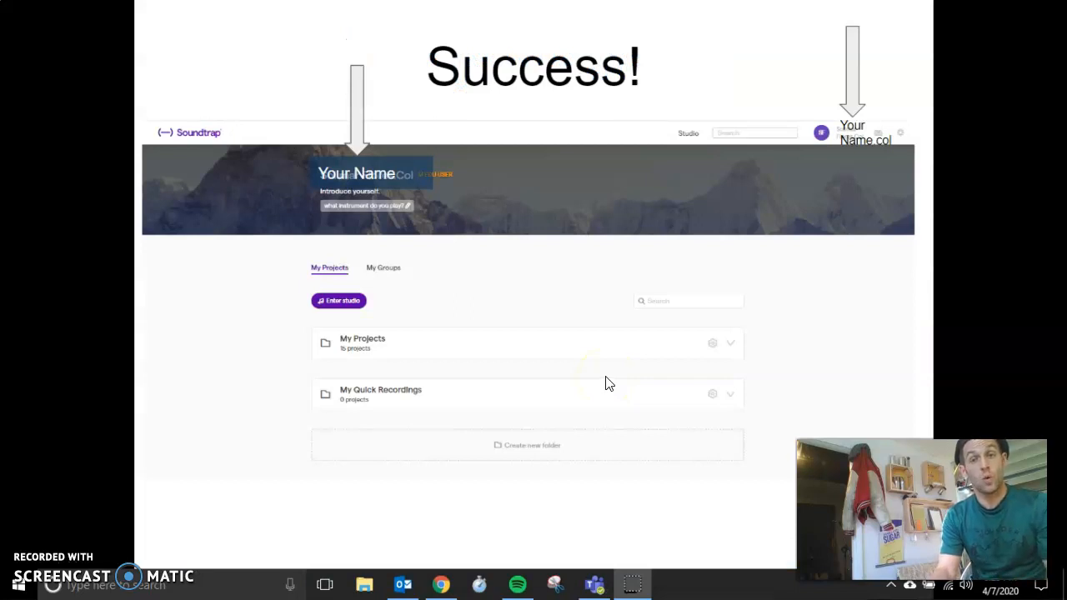
{"action": "key", "text": "Left"}
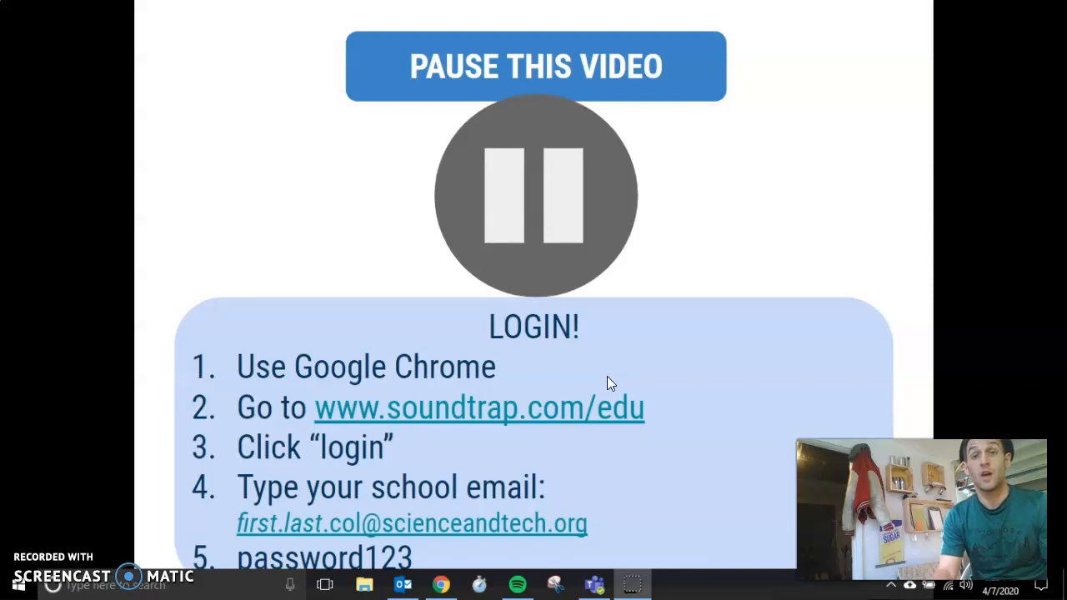
{"action": "key", "text": "Left"}
{"action": "key", "text": "Right"}
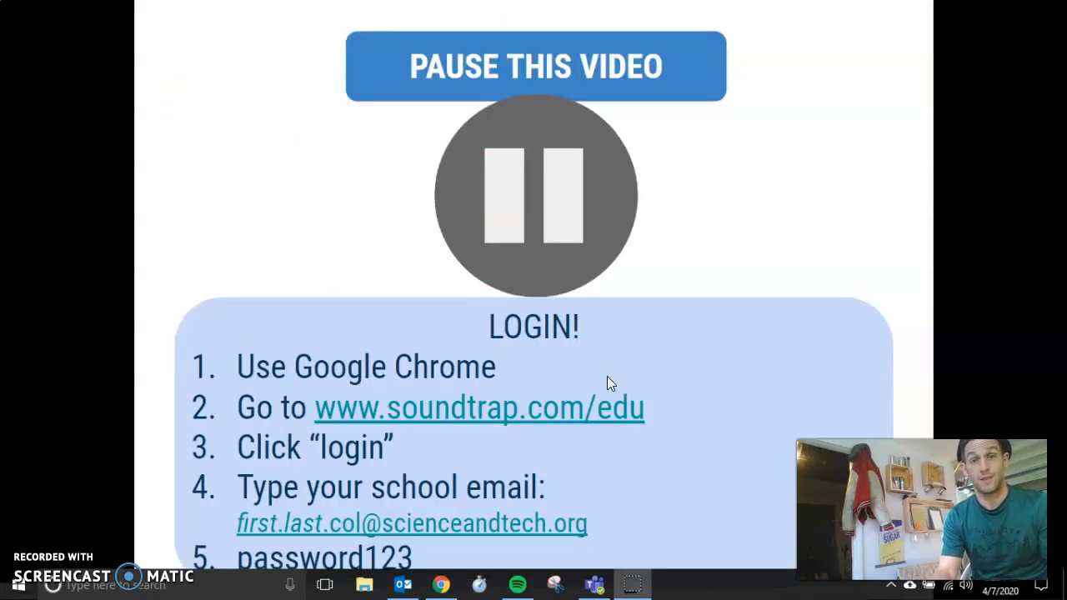
{"action": "key", "text": "Right"}
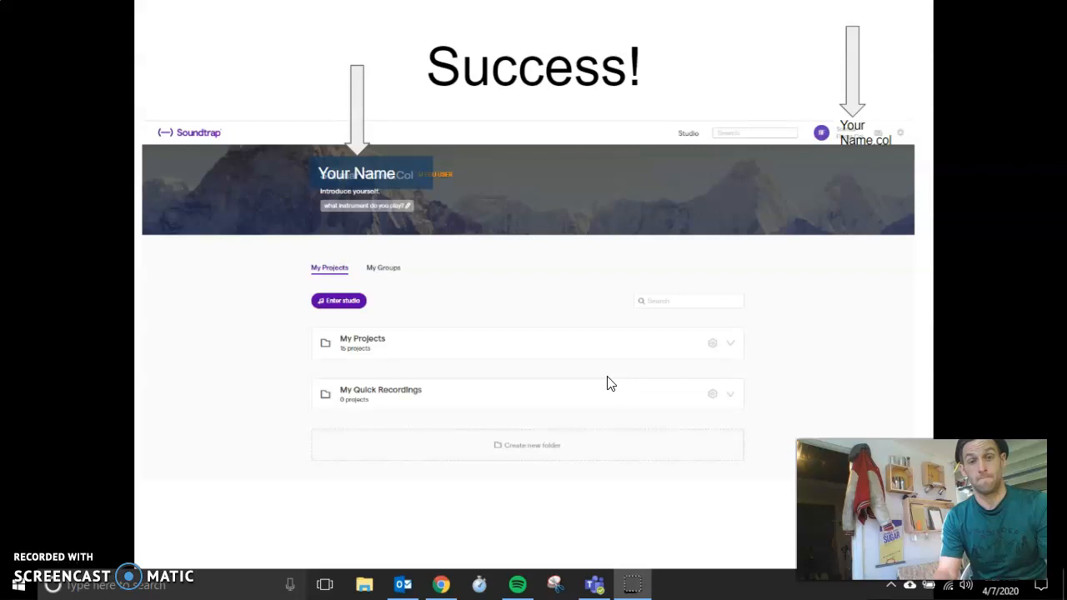
{"action": "key", "text": "Left"}
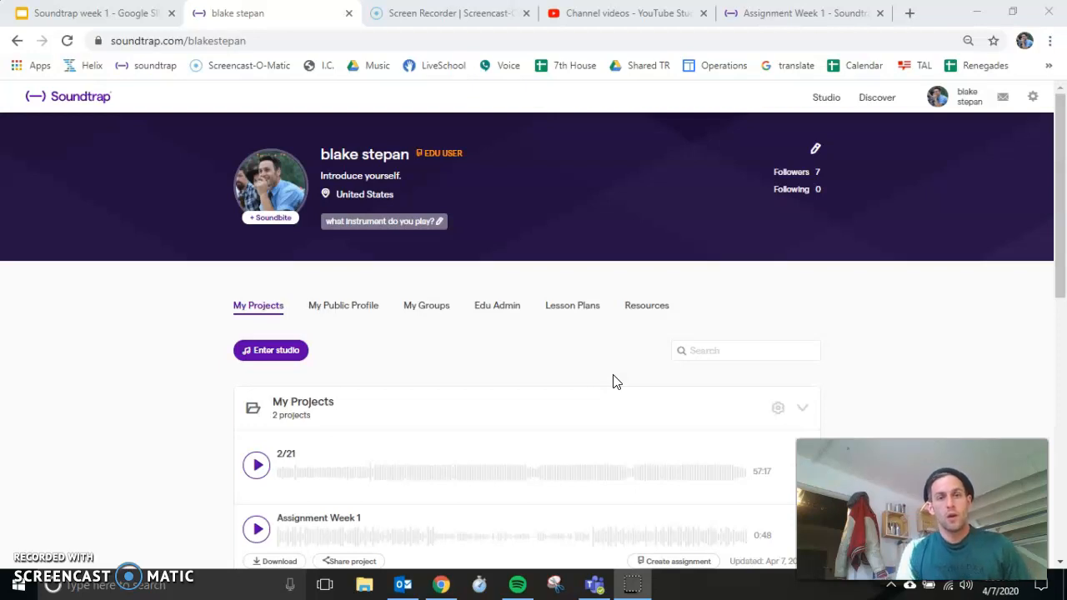
Step: Switch to Microsoft Teams and open the Assignment Week 1 instructions in the Music 6 team for class 602
{"action": "left_click", "coordinate": [653, 371]}
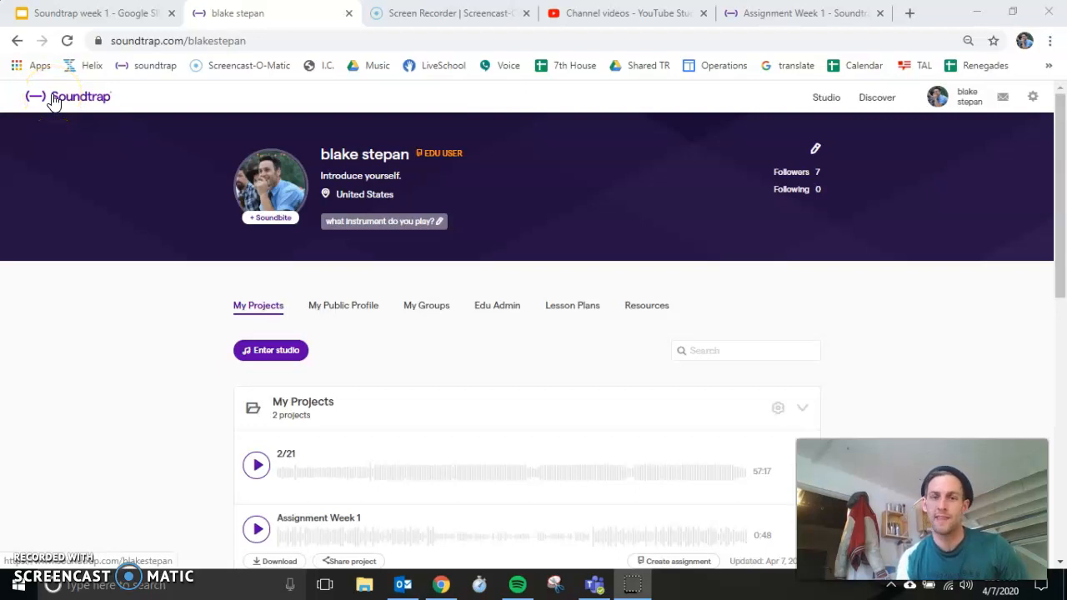
{"action": "left_click", "coordinate": [599, 584]}
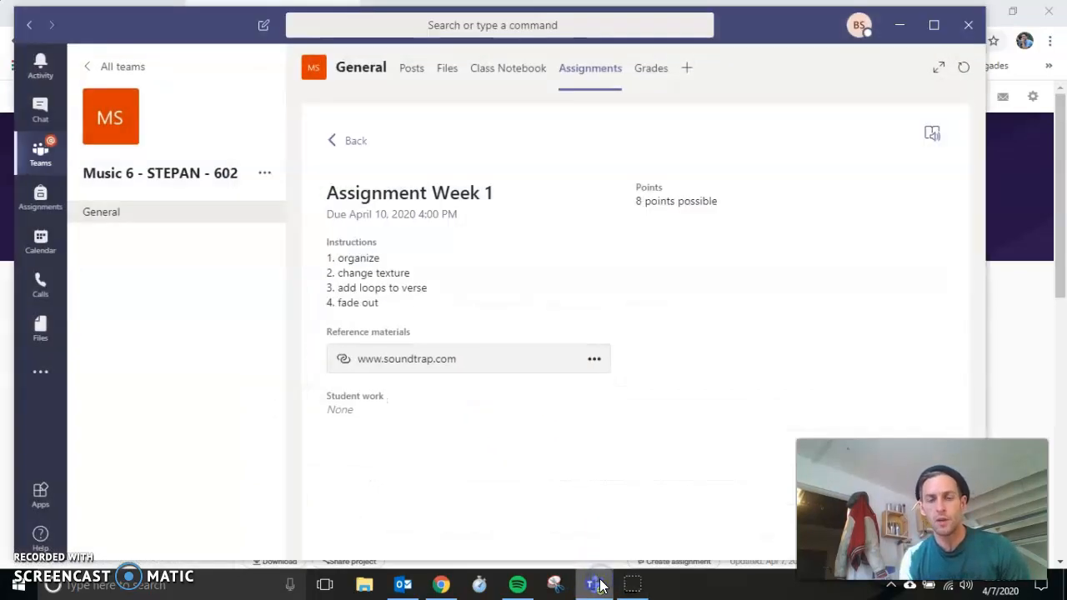
{"action": "left_click", "coordinate": [40, 159]}
{"action": "left_click", "coordinate": [256, 191]}
{"action": "left_click", "coordinate": [417, 219]}
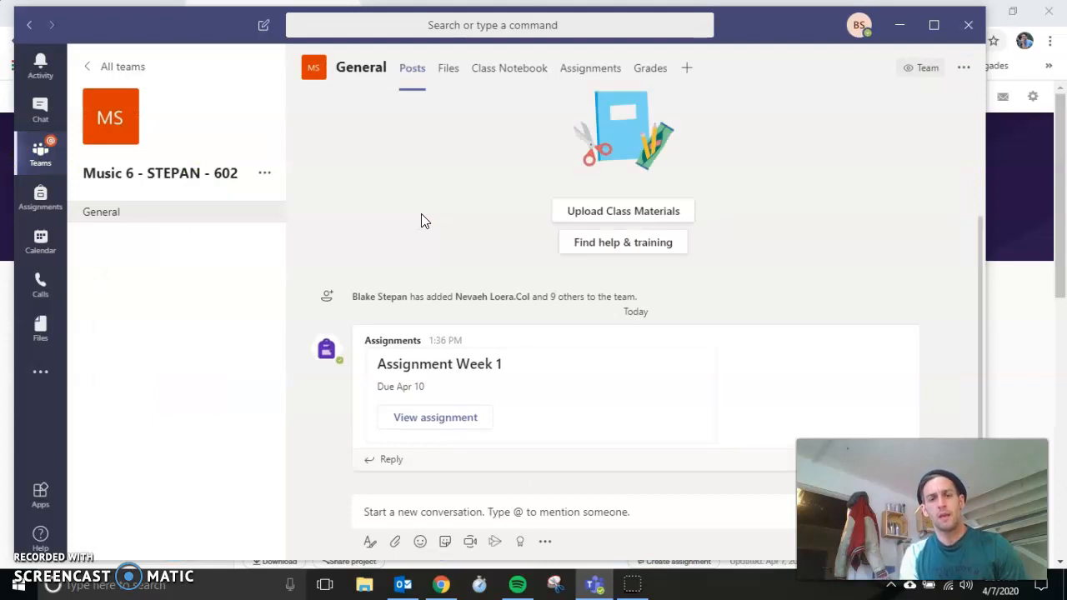
{"action": "left_click", "coordinate": [420, 225]}
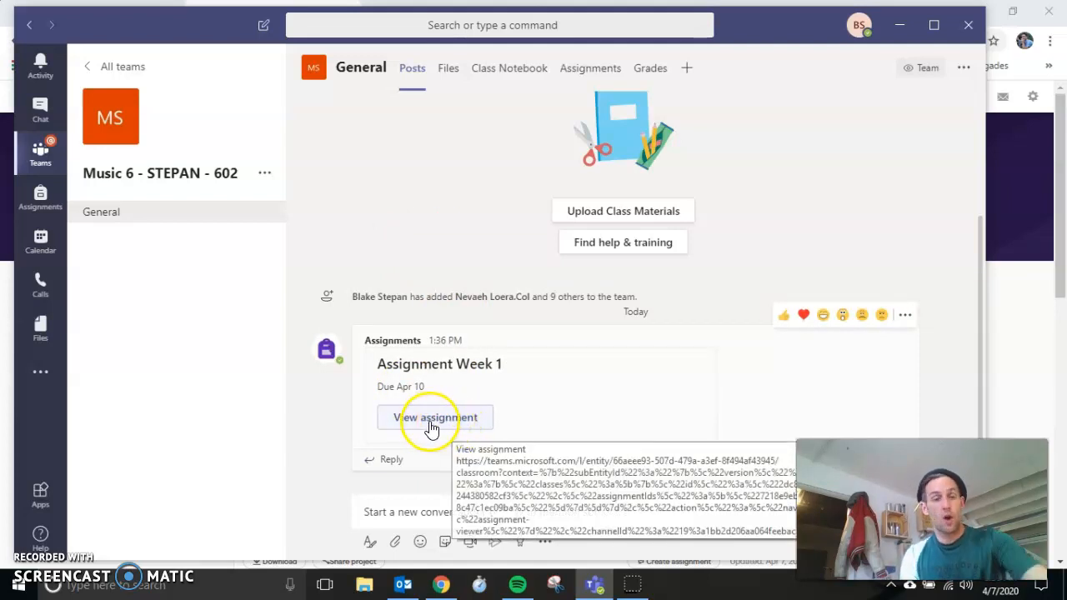
{"action": "left_click", "coordinate": [441, 419]}
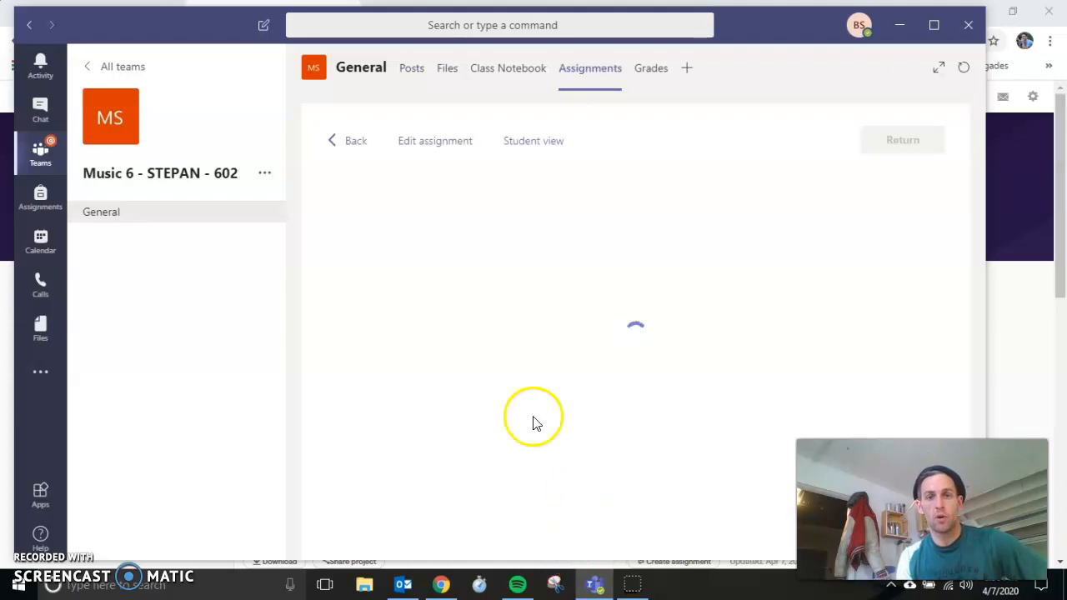
{"action": "left_click", "coordinate": [532, 142]}
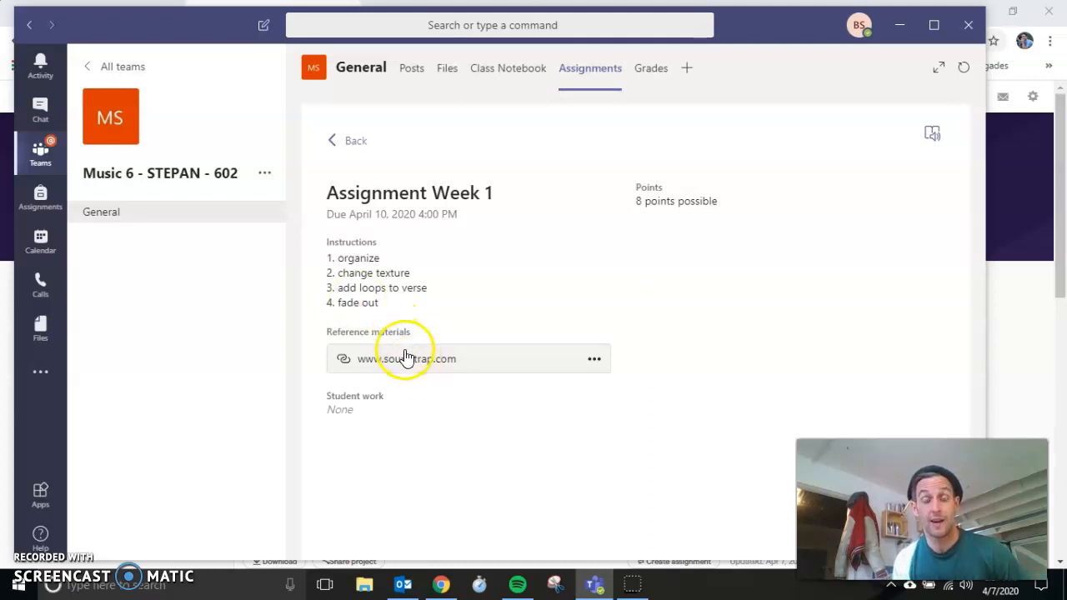
Step: Return to the Assignment Week 1 project in Soundtrap and move the Beat - Aggro 1 track below the Synth - Bored Vox 1 track
{"action": "left_click", "coordinate": [1026, 317]}
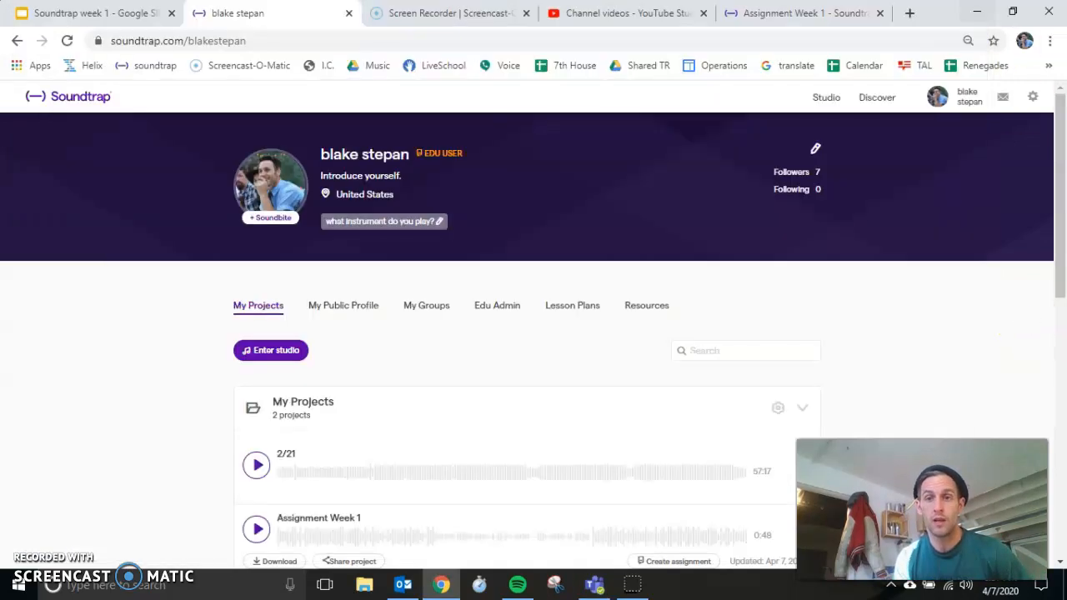
{"action": "left_click", "coordinate": [784, 12]}
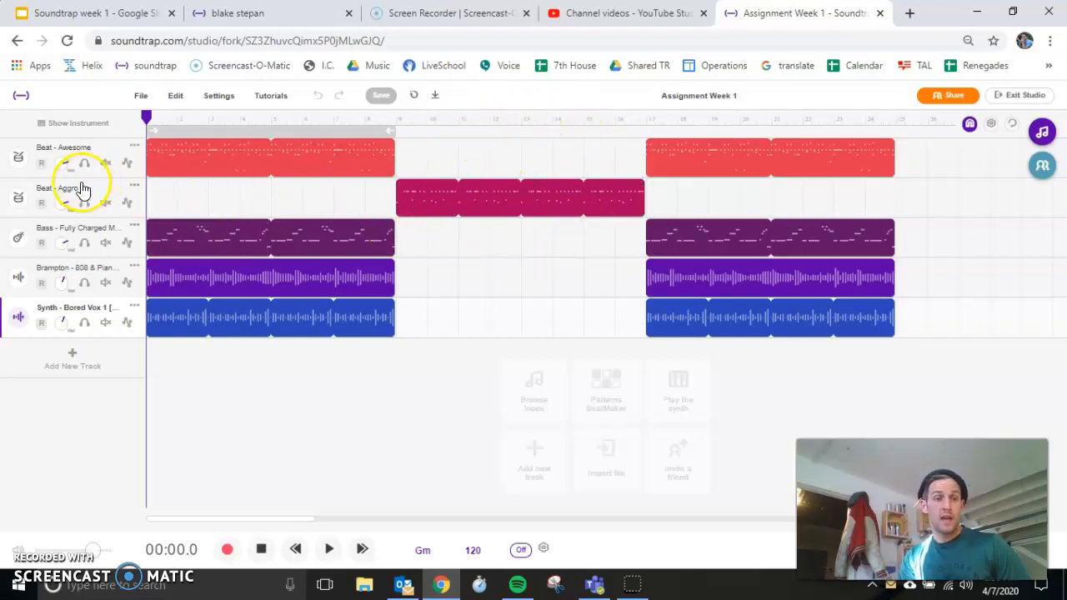
{"action": "left_click_drag", "start_coordinate": [71, 186], "coordinate": [71, 348]}
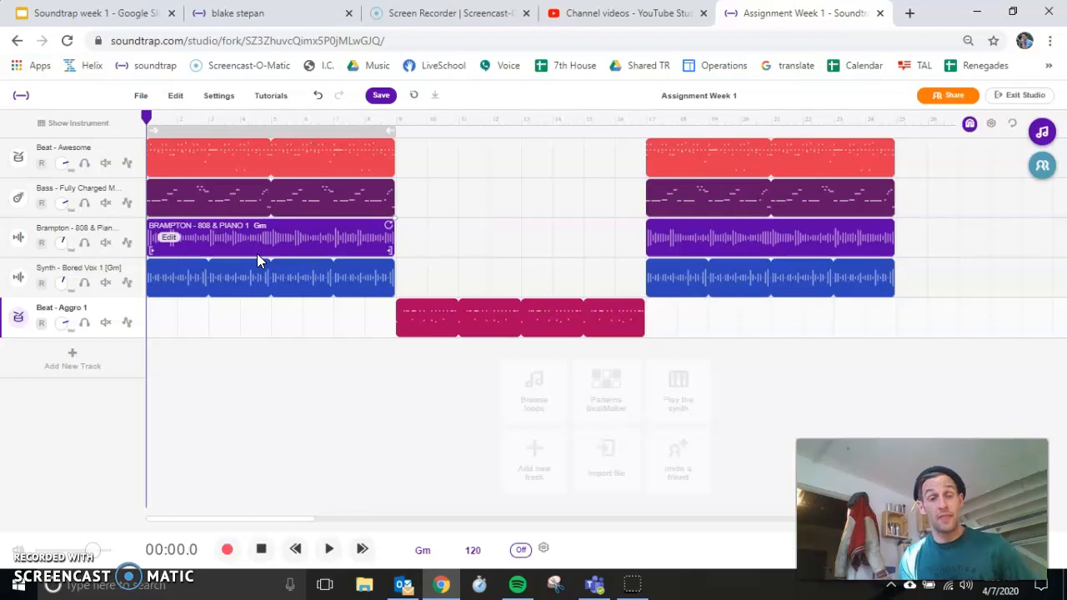
{"action": "left_click", "coordinate": [213, 269]}
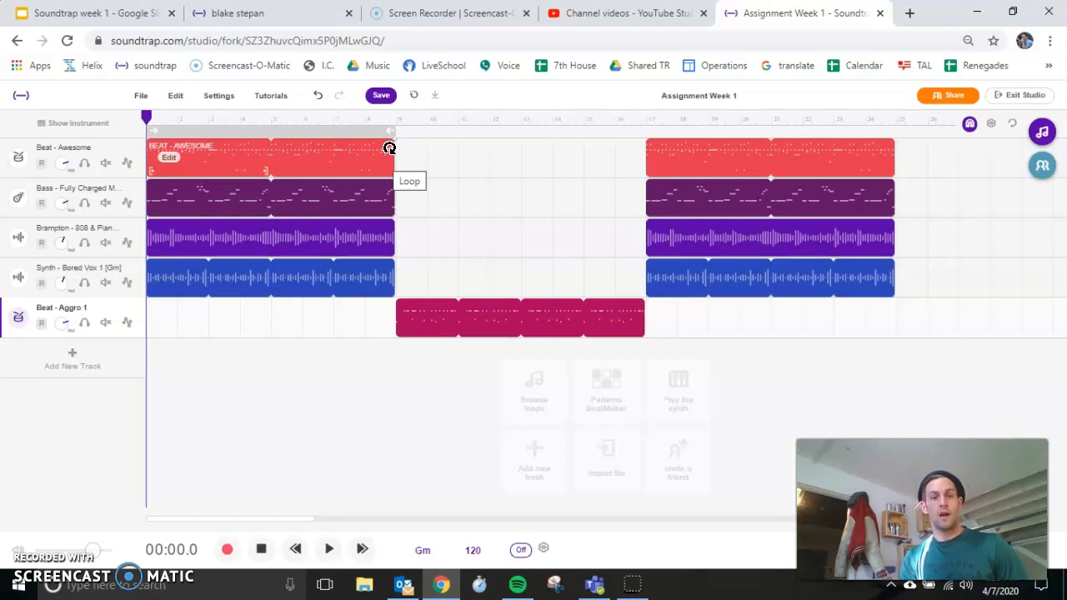
Step: Shorten the first Beat - Awesome region to a single four-measure loop and move it to start at measure 5
{"action": "left_click", "coordinate": [389, 148]}
{"action": "left_click_drag", "start_coordinate": [389, 148], "coordinate": [264, 151]}
{"action": "left_click", "coordinate": [80, 160]}
{"action": "left_click", "coordinate": [159, 152]}
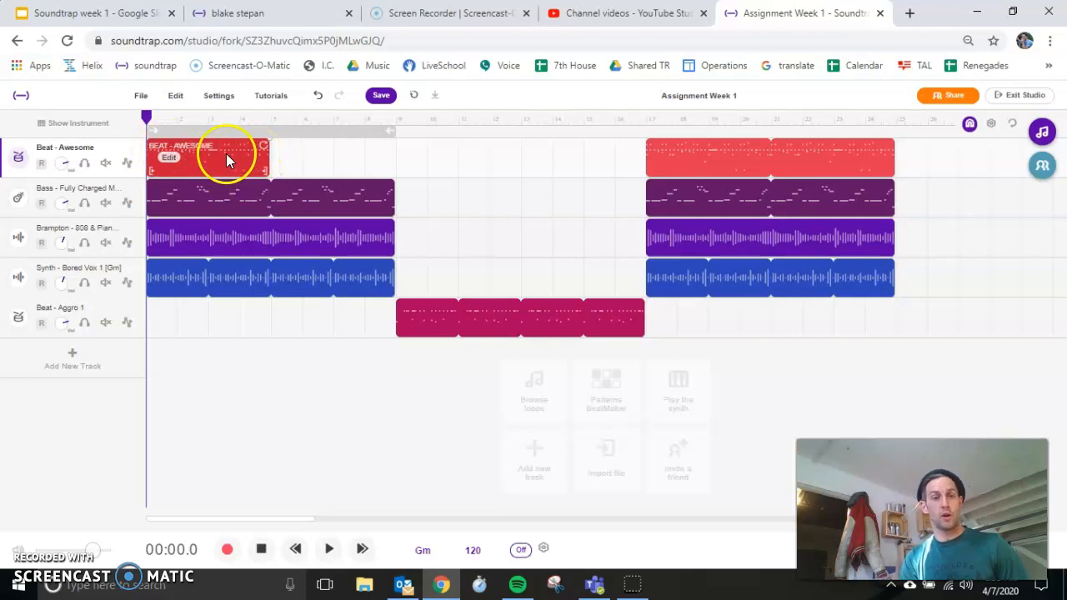
{"action": "left_click_drag", "start_coordinate": [225, 152], "coordinate": [350, 168]}
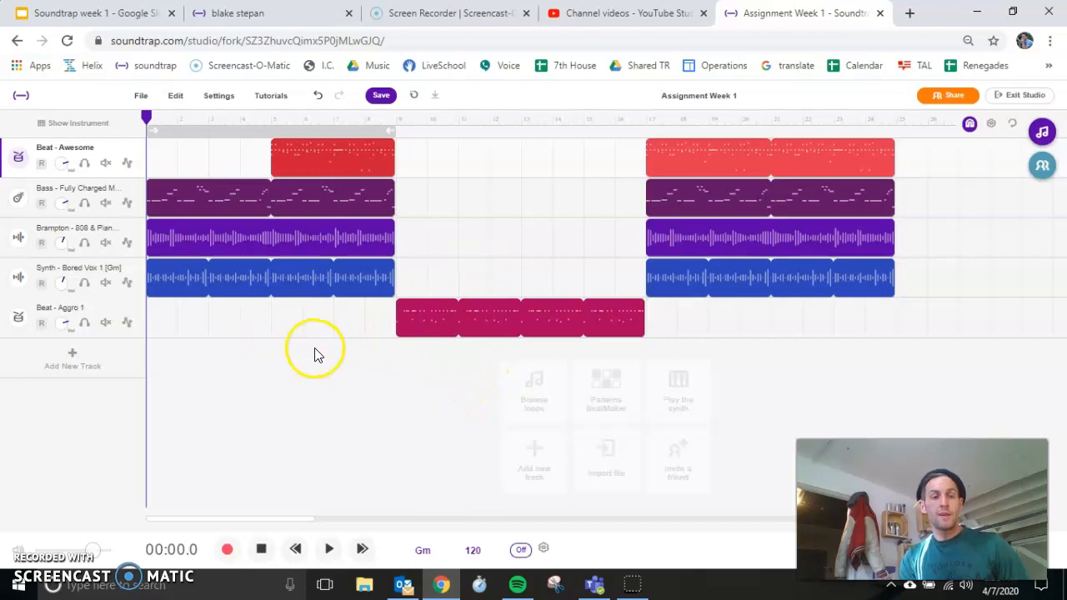
Step: Shorten the first Synth - Bored Vox 1 region to three loop repeats spanning measures 3 to 8
{"action": "left_click_drag", "start_coordinate": [385, 265], "coordinate": [361, 276]}
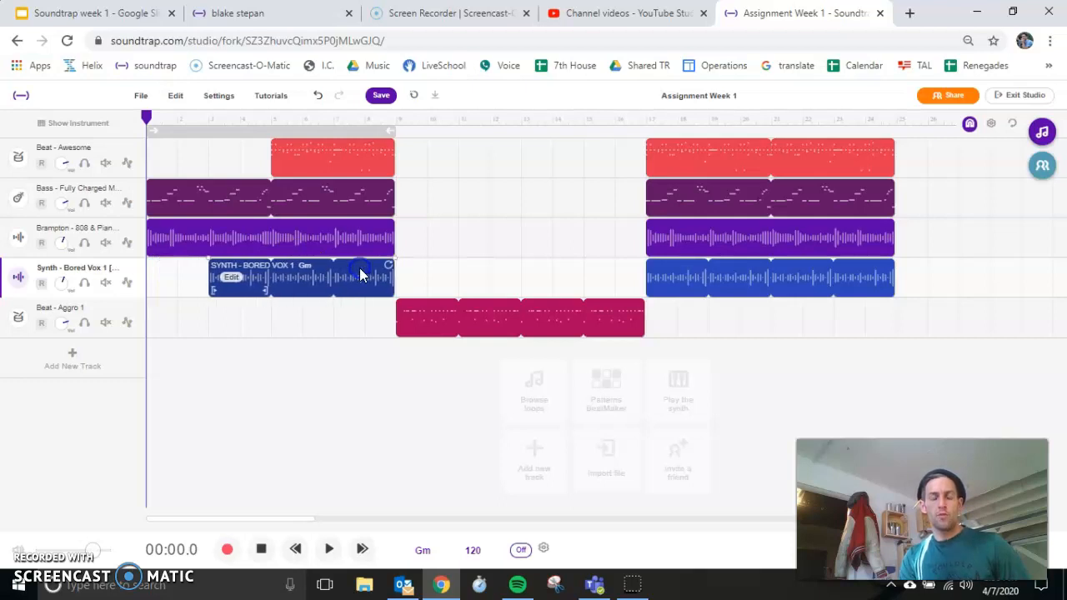
{"action": "left_click", "coordinate": [208, 345]}
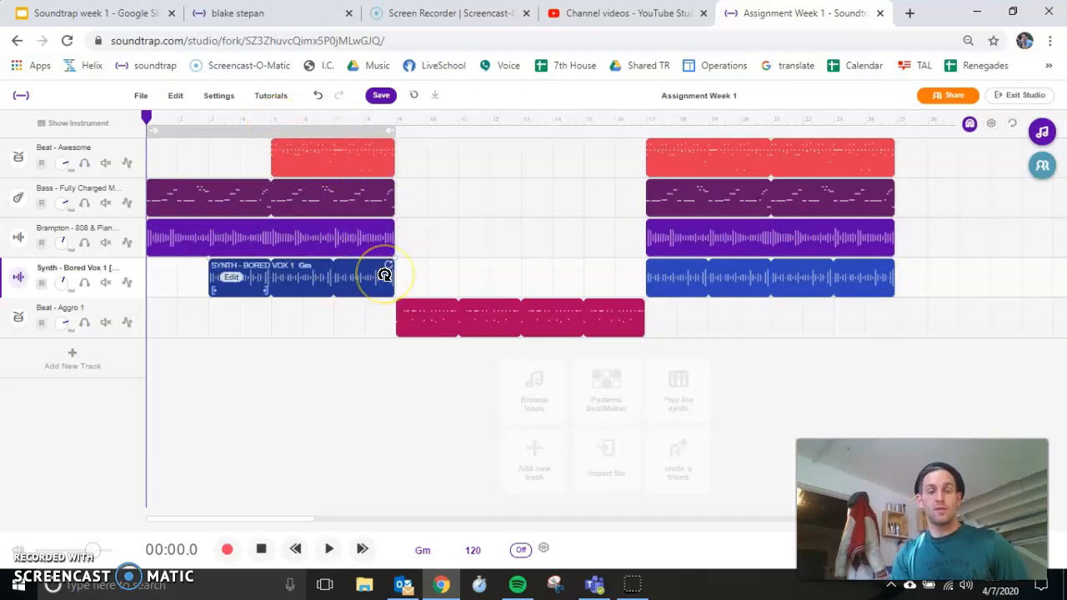
{"action": "left_click", "coordinate": [453, 302]}
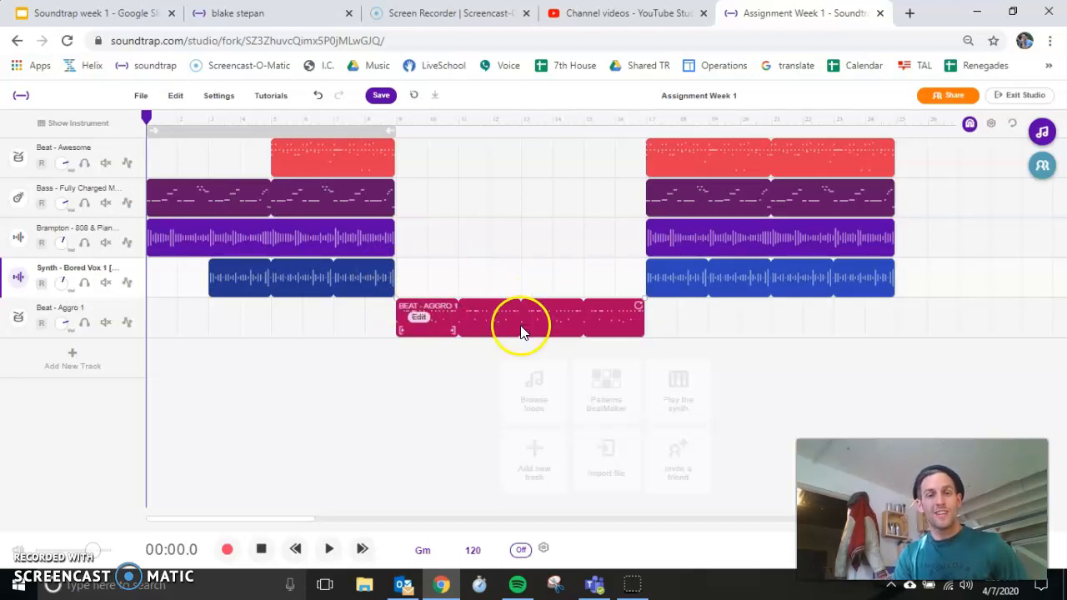
Step: Filter the loop library by Bass and RnB and place Bass - 808 3 on a new track across measures 9 to 16
{"action": "left_click", "coordinate": [1042, 134]}
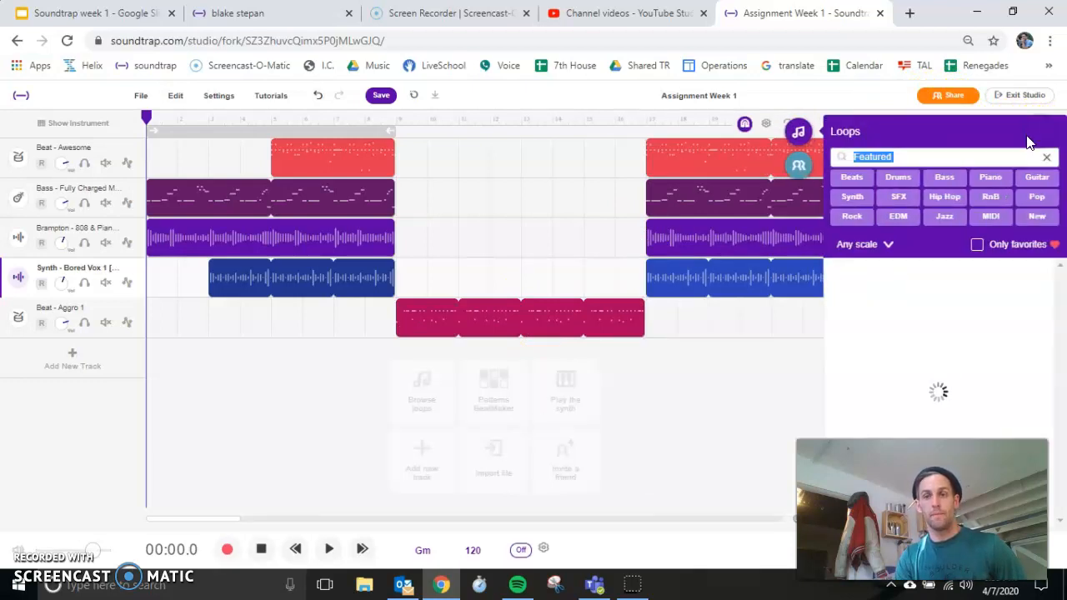
{"action": "left_click", "coordinate": [1046, 157]}
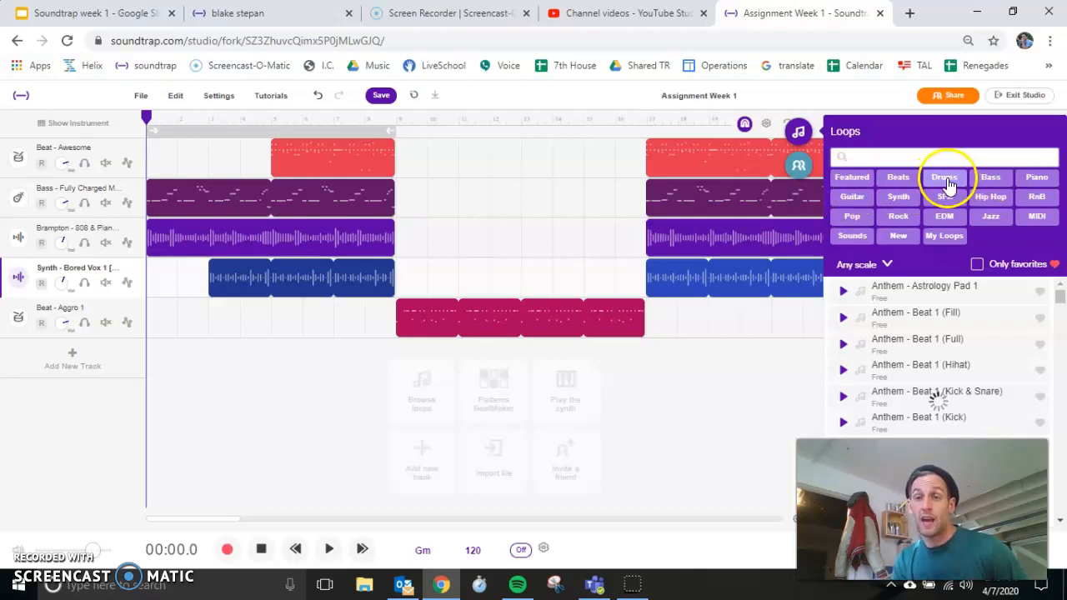
{"action": "left_click", "coordinate": [990, 180]}
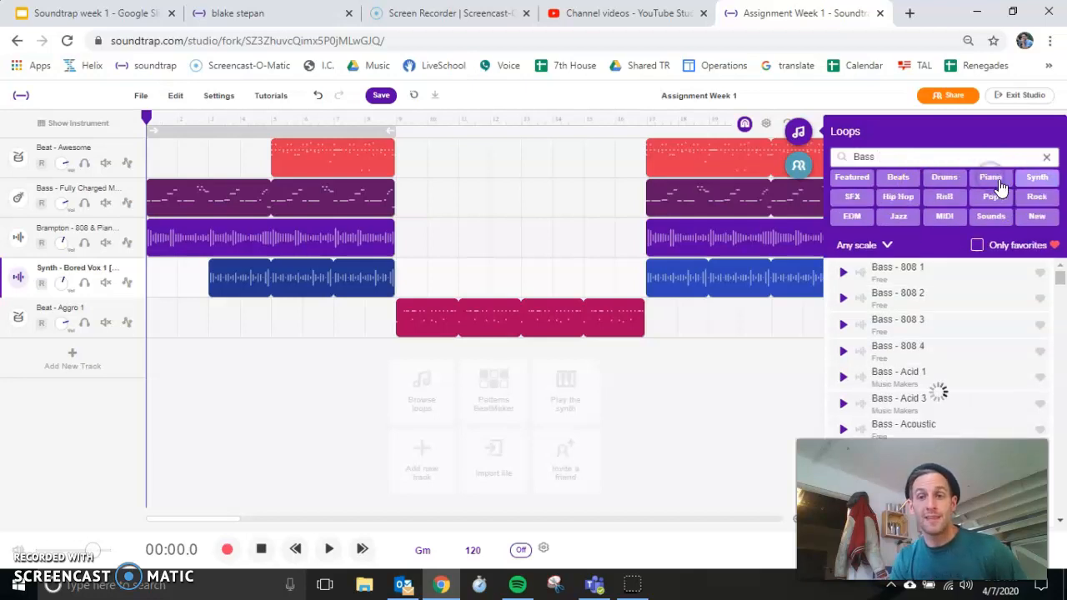
{"action": "left_click", "coordinate": [945, 198]}
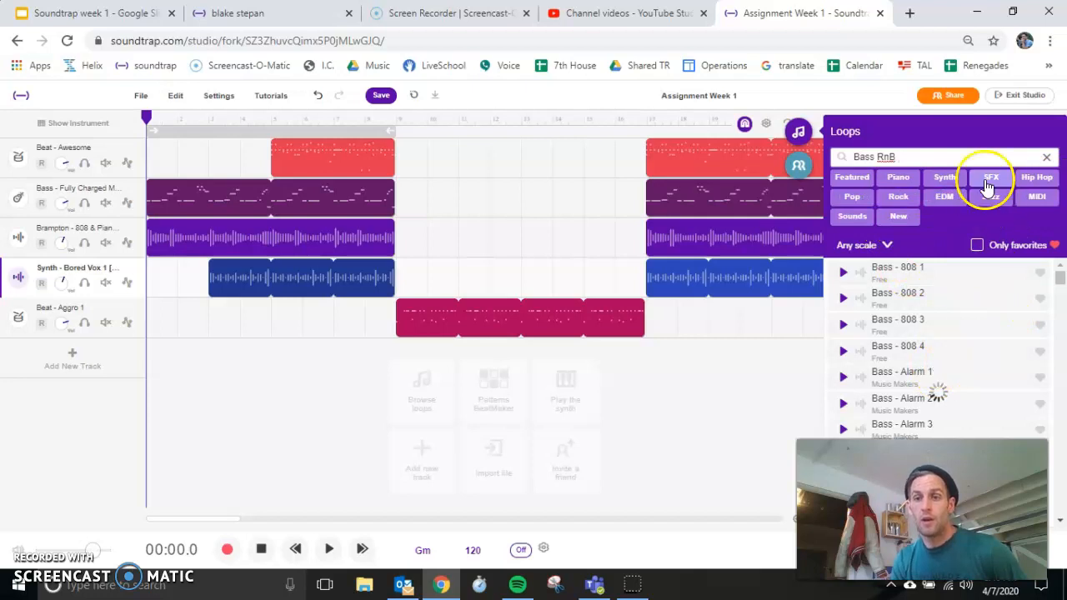
{"action": "left_click_drag", "start_coordinate": [940, 326], "coordinate": [398, 377]}
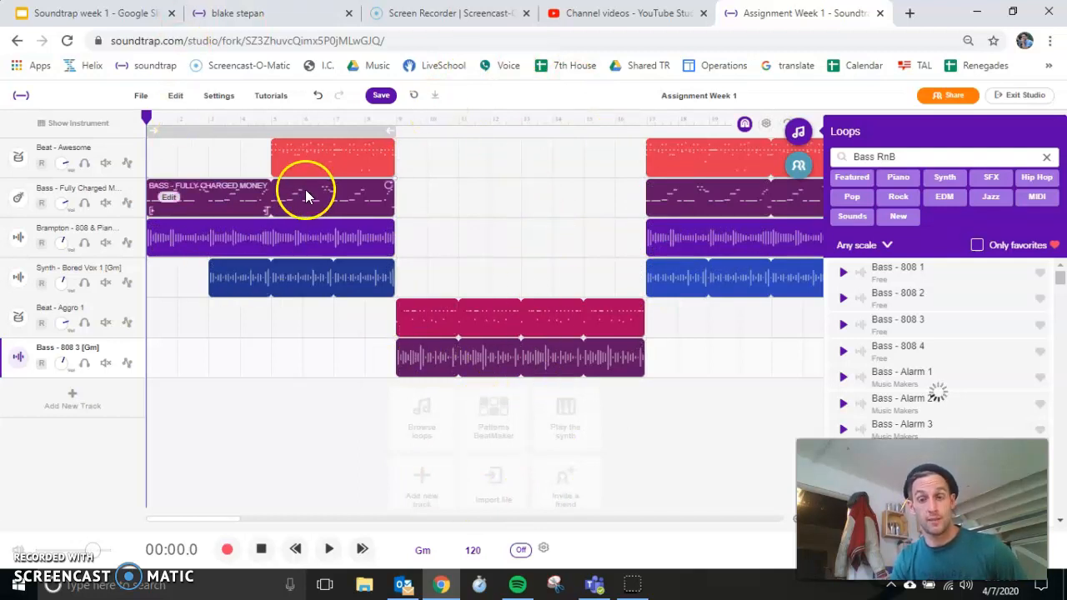
Step: Add the Piano filter, place Bass - Electric Keys 3 on a new track across measures 9 to 16, and clear the loop filters
{"action": "left_click", "coordinate": [903, 179]}
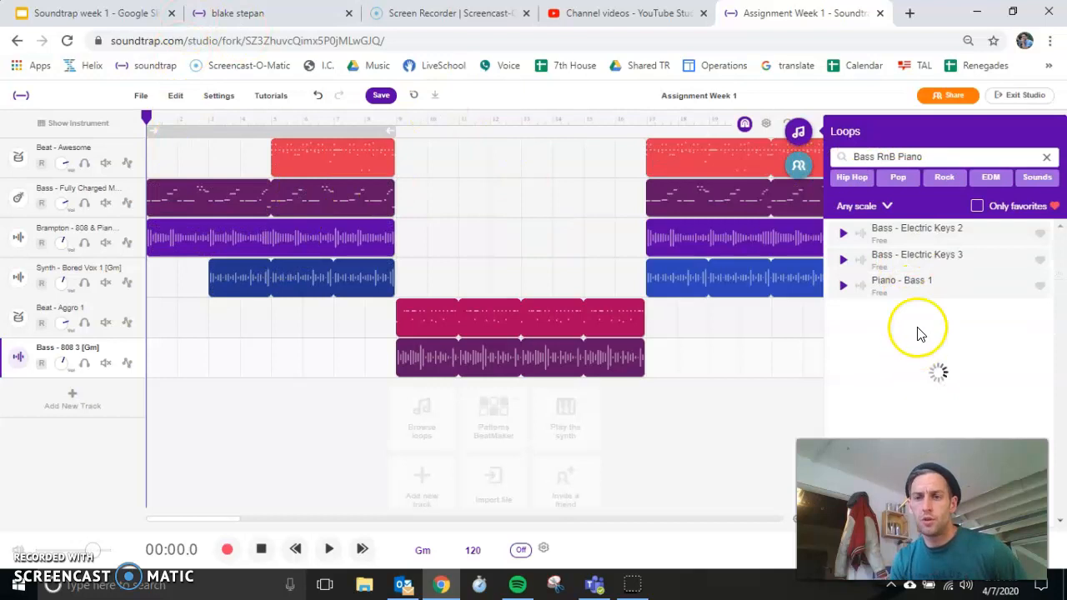
{"action": "left_click_drag", "start_coordinate": [953, 262], "coordinate": [398, 403]}
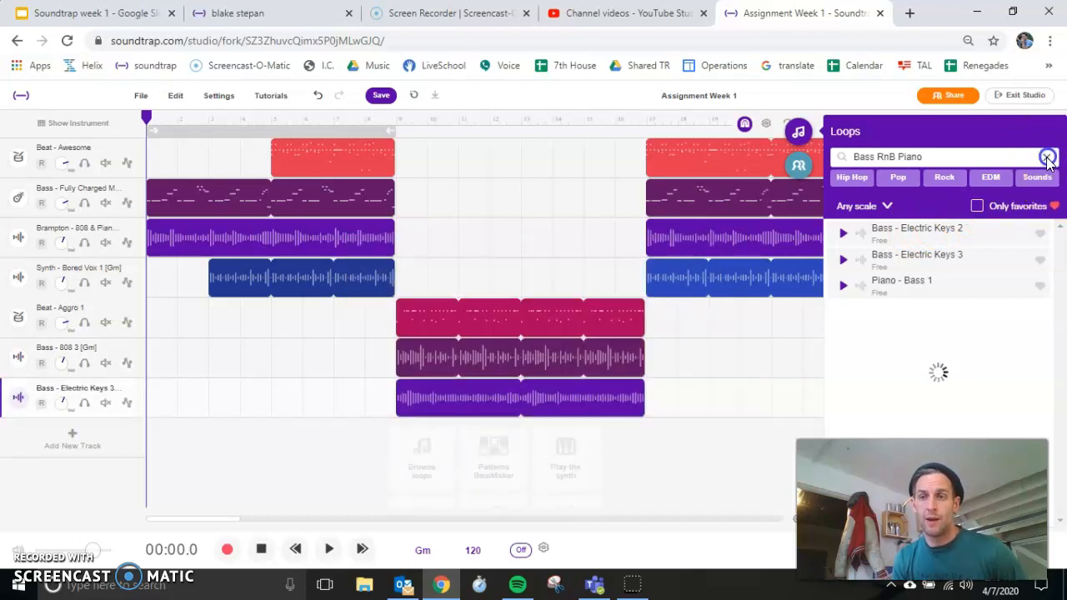
{"action": "left_click", "coordinate": [1048, 158]}
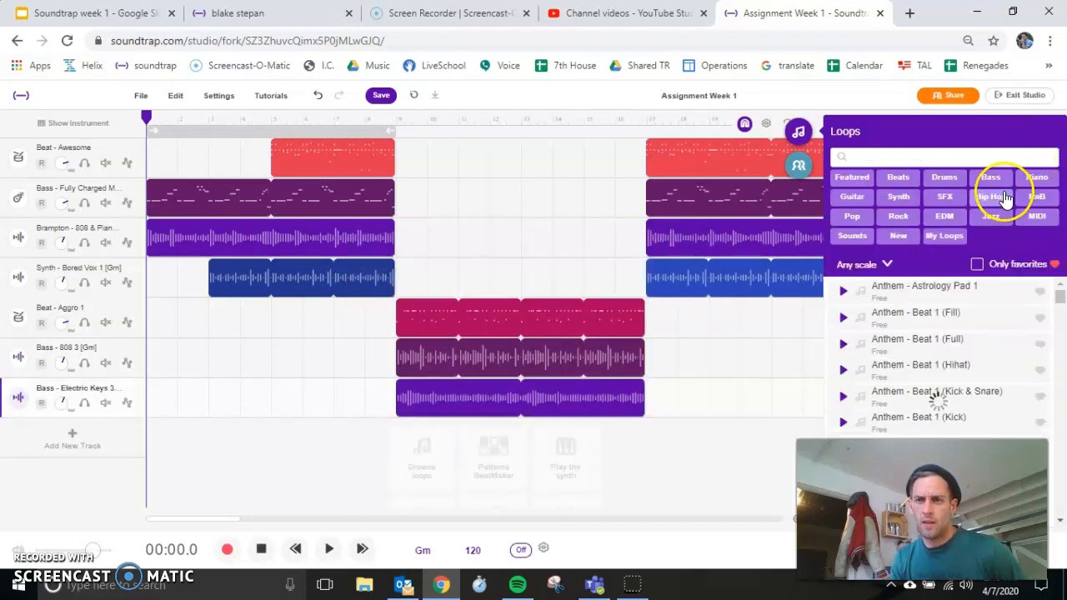
Step: Filter the loops by Synth, place Beanie - Moses Synth Loop 1 on a new track across measures 9 to 16, and clear the filter
{"action": "left_click", "coordinate": [900, 207]}
{"action": "scroll", "coordinate": [951, 350], "scroll_direction": "down", "scroll_amount": 10}
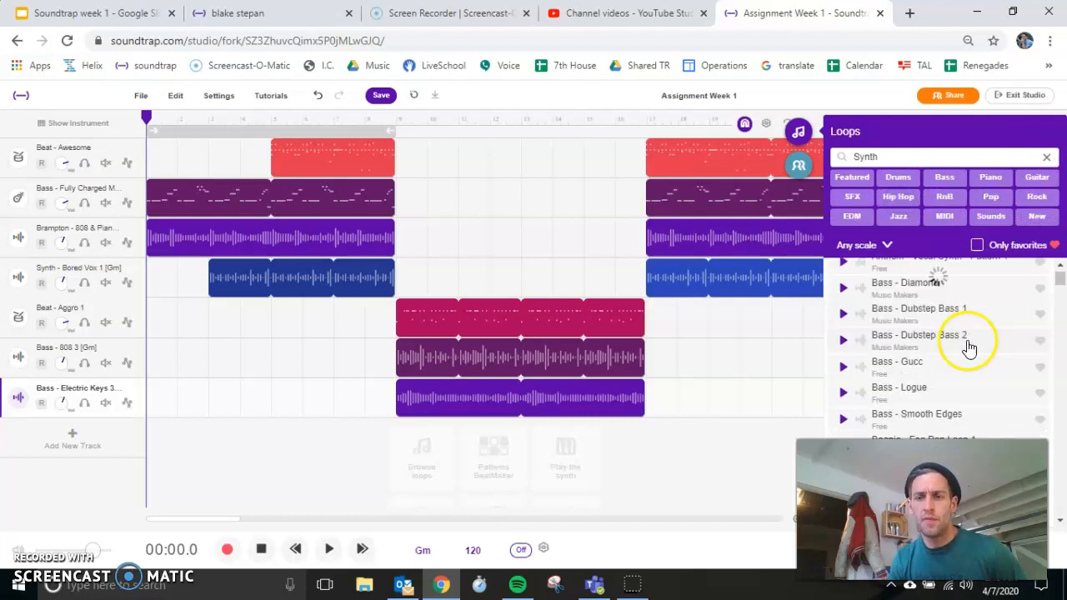
{"action": "left_click_drag", "start_coordinate": [938, 361], "coordinate": [396, 451]}
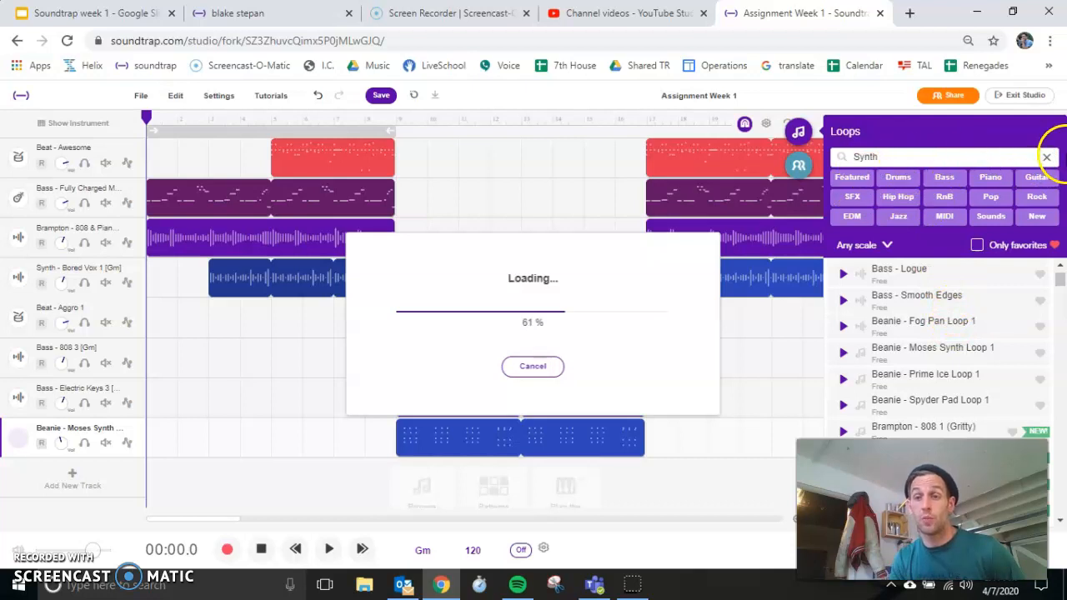
{"action": "left_click", "coordinate": [1047, 157]}
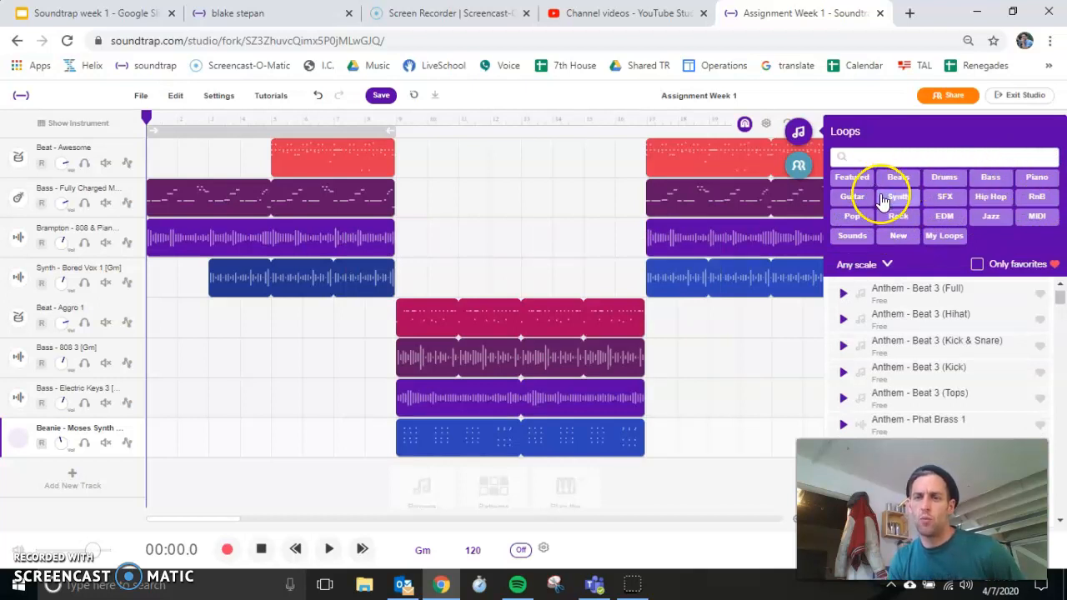
Step: Filter the loops by Guitar and place a Guitar - Acoustic Finger loop on a new track across measures 9 to 16
{"action": "left_click", "coordinate": [853, 196]}
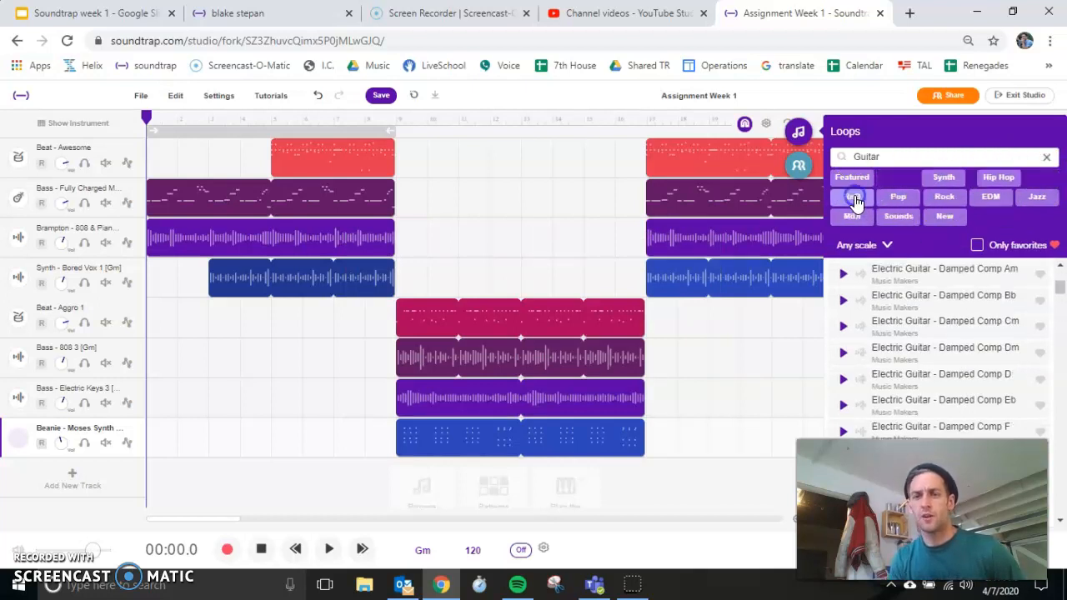
{"action": "scroll", "coordinate": [924, 341], "scroll_direction": "down", "scroll_amount": 3}
{"action": "scroll", "coordinate": [924, 351], "scroll_direction": "down", "scroll_amount": 5}
{"action": "left_click_drag", "start_coordinate": [924, 333], "coordinate": [395, 465]}
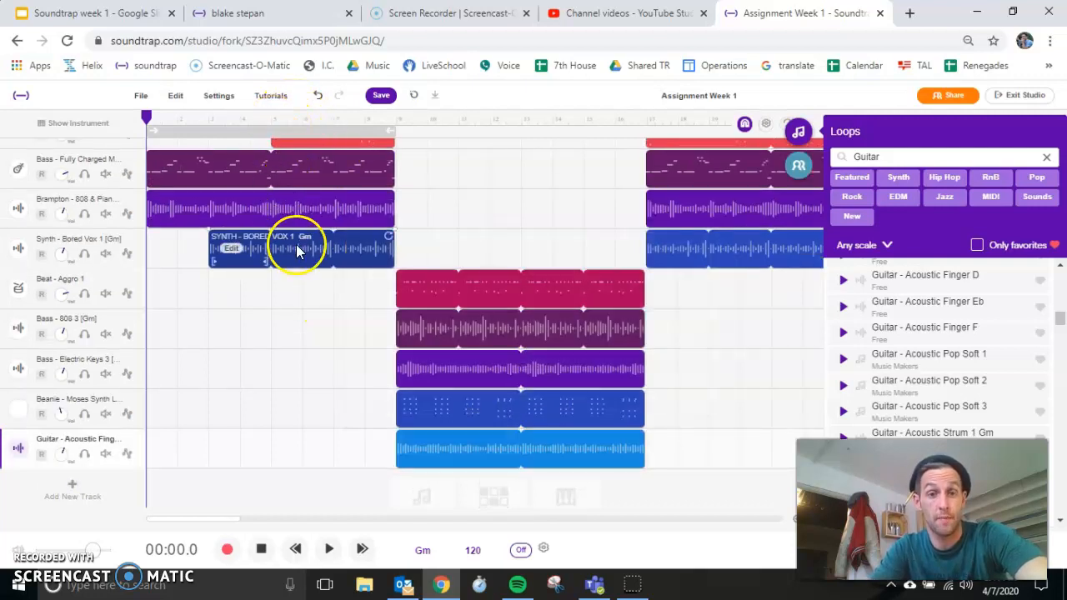
{"action": "scroll", "coordinate": [297, 247], "scroll_direction": "up", "scroll_amount": 1}
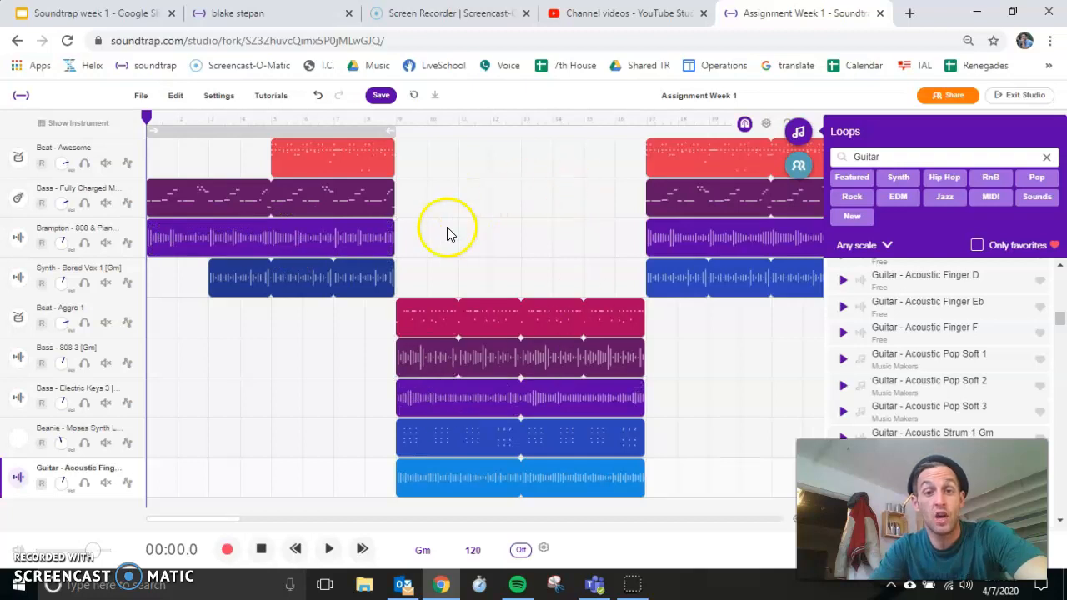
{"action": "scroll", "coordinate": [507, 378], "scroll_direction": "down", "scroll_amount": 1}
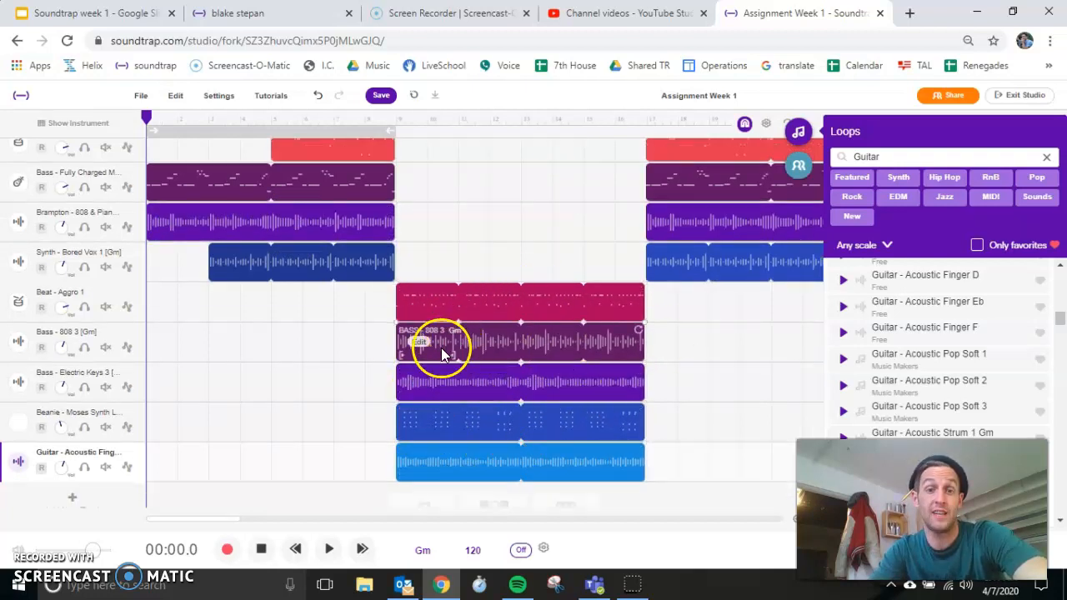
Step: Fade out the Beat - Awesome and Bass - Fully Charged regions in measures 17 to 24, starting the fades around measure 22
{"action": "scroll", "coordinate": [519, 413], "scroll_direction": "up", "scroll_amount": 1}
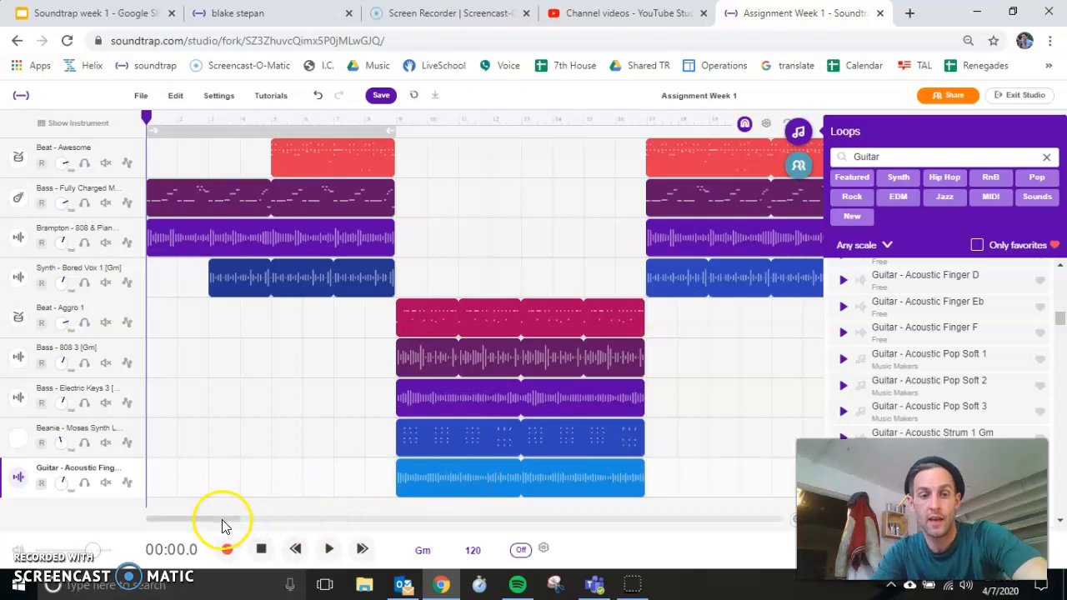
{"action": "left_click_drag", "start_coordinate": [223, 518], "coordinate": [266, 499]}
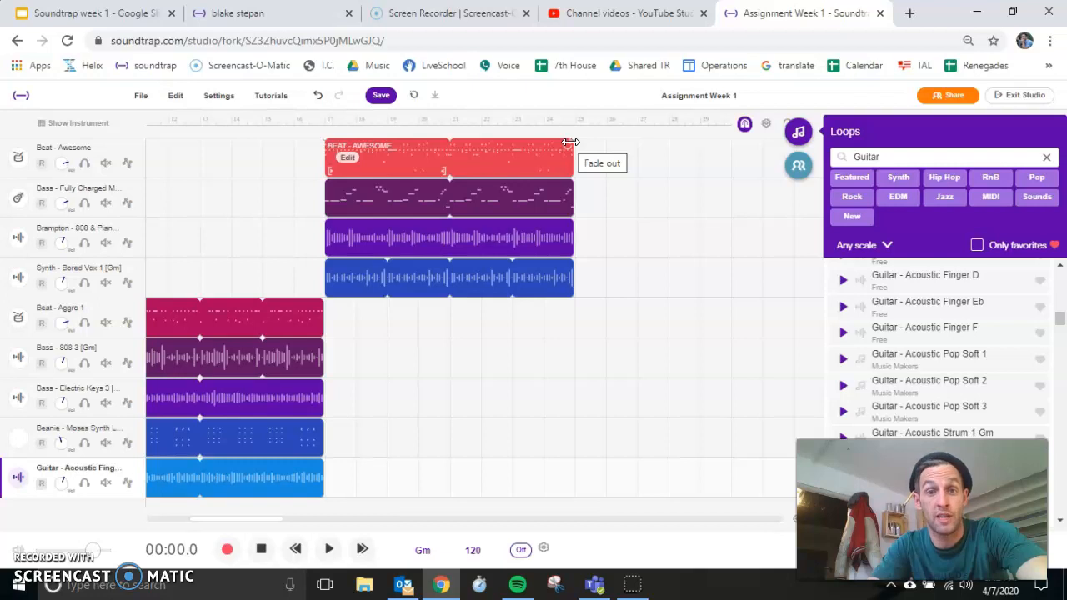
{"action": "left_click", "coordinate": [570, 142]}
{"action": "left_click_drag", "start_coordinate": [570, 142], "coordinate": [480, 157]}
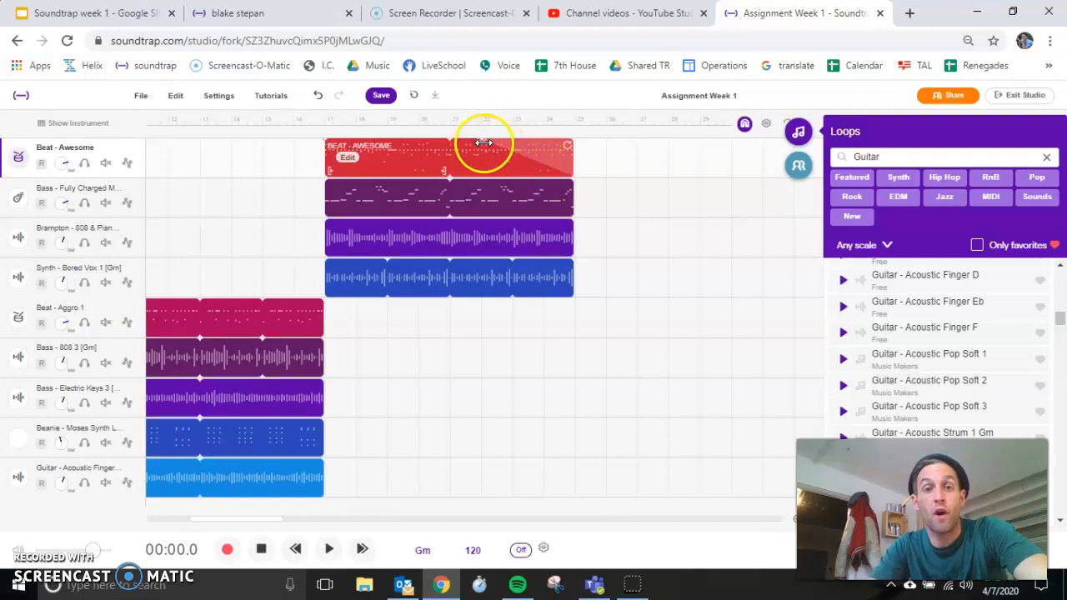
{"action": "left_click", "coordinate": [570, 181]}
{"action": "left_click_drag", "start_coordinate": [571, 180], "coordinate": [500, 188]}
Step: Fade out the Brampton - 808 & Piano 1 region from about measure 22 and the Synth - Bored Vox 1 region from about measure 23
{"action": "left_click", "coordinate": [565, 222]}
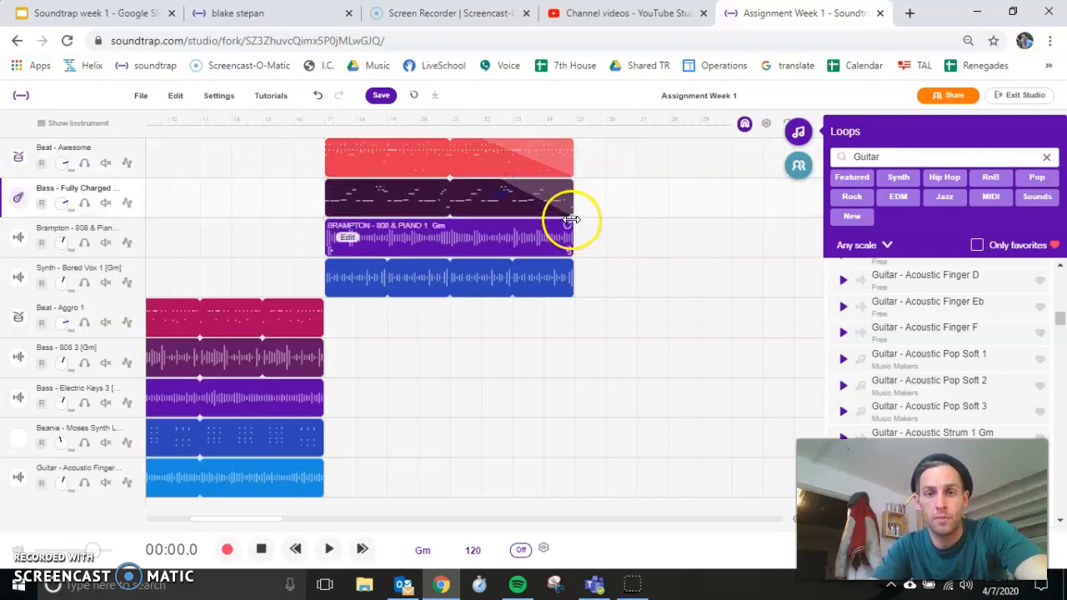
{"action": "left_click_drag", "start_coordinate": [568, 219], "coordinate": [493, 226]}
{"action": "left_click", "coordinate": [570, 261]}
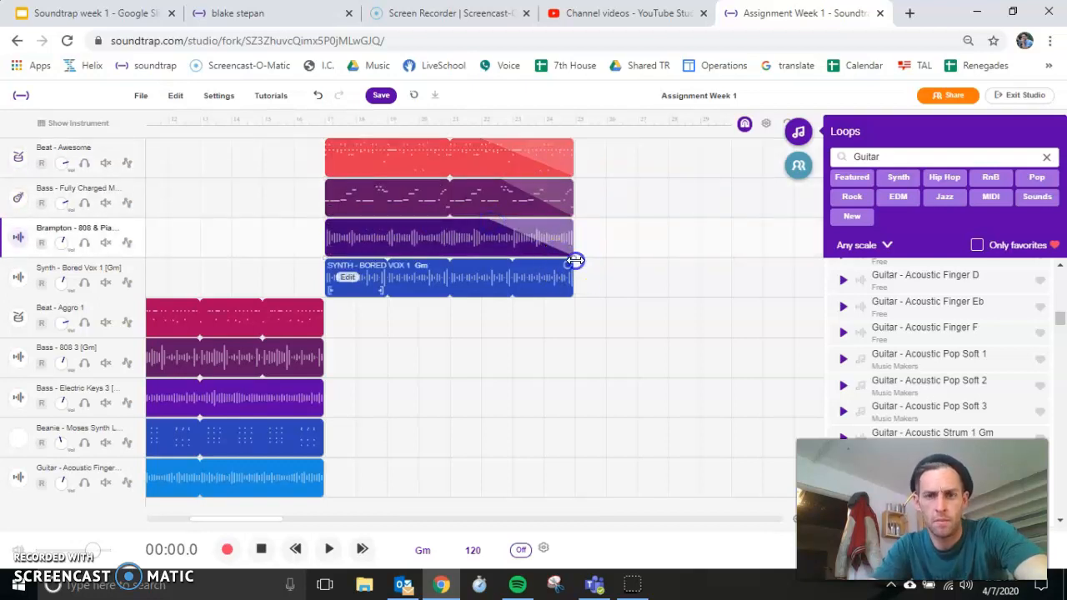
{"action": "left_click_drag", "start_coordinate": [576, 261], "coordinate": [510, 264]}
{"action": "left_click", "coordinate": [645, 191]}
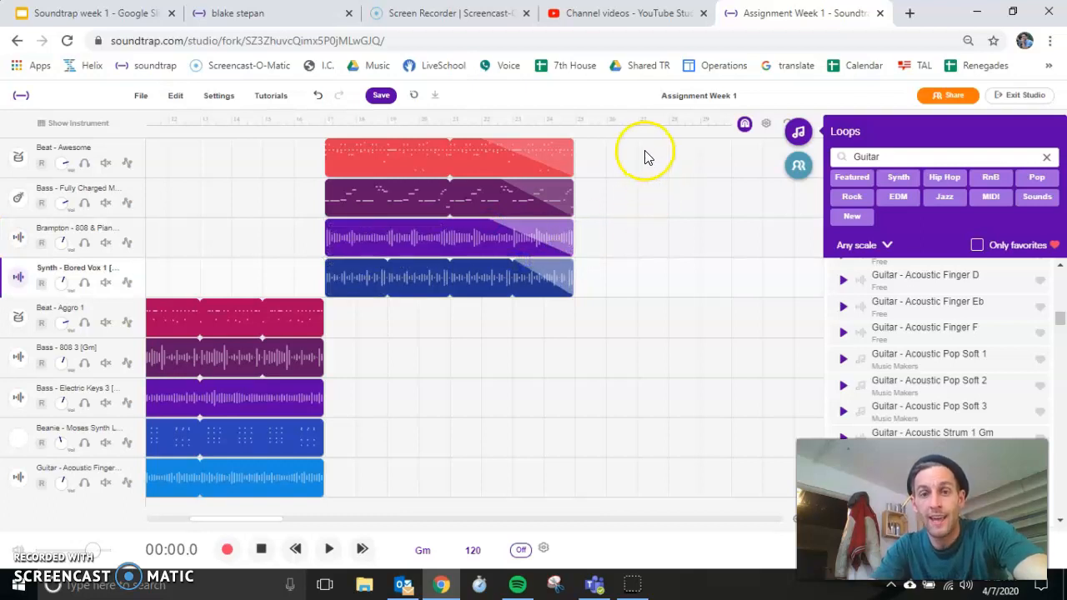
Step: Select all four regions in measures 17 to 24 together and adjust their fade-outs from the Beat - Awesome region
{"action": "left_click_drag", "start_coordinate": [648, 149], "coordinate": [453, 322]}
{"action": "mouse_move", "coordinate": [479, 141]}
{"action": "left_mouse_down"}
{"action": "mouse_move", "coordinate": [542, 145]}
{"action": "mouse_move", "coordinate": [470, 150]}
{"action": "mouse_move", "coordinate": [476, 157]}
{"action": "mouse_move", "coordinate": [549, 153]}
{"action": "mouse_move", "coordinate": [492, 156]}
{"action": "left_mouse_up"}
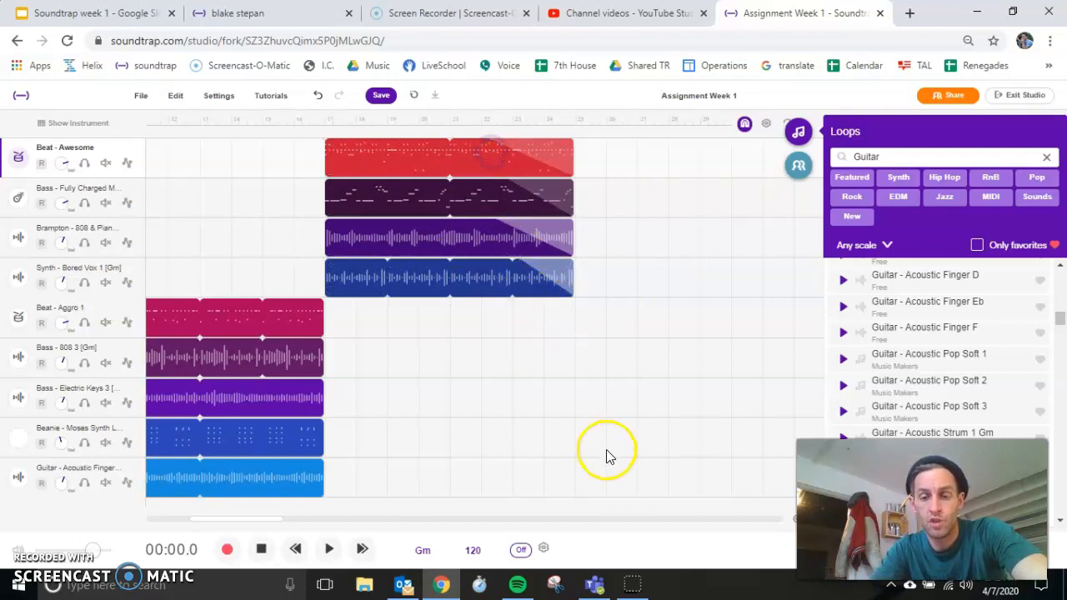
Step: Switch to Microsoft Teams to review the Assignment Week 1 instructions
{"action": "left_click", "coordinate": [594, 585]}
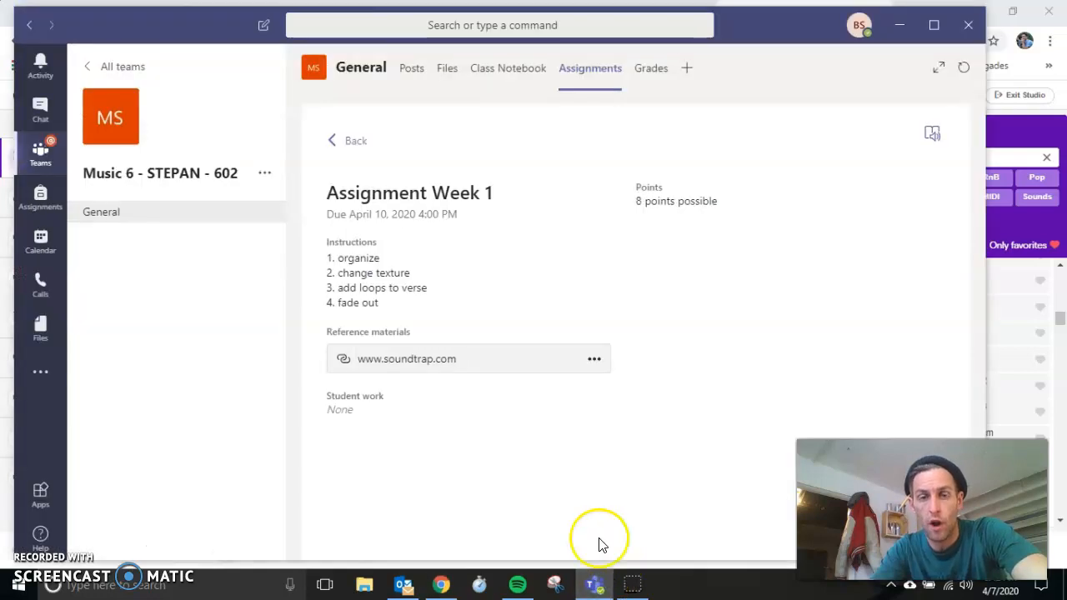